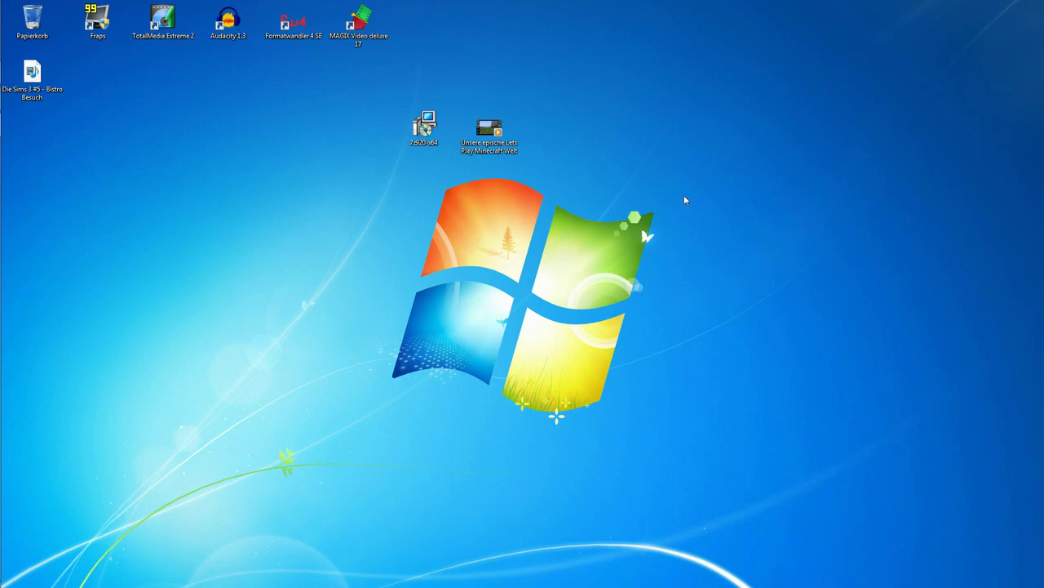
drag(703, 177, 336, 390)
Switch to Firefox and view the Windows download options on the 7-zip.org page.
mouse_move(2, 114)
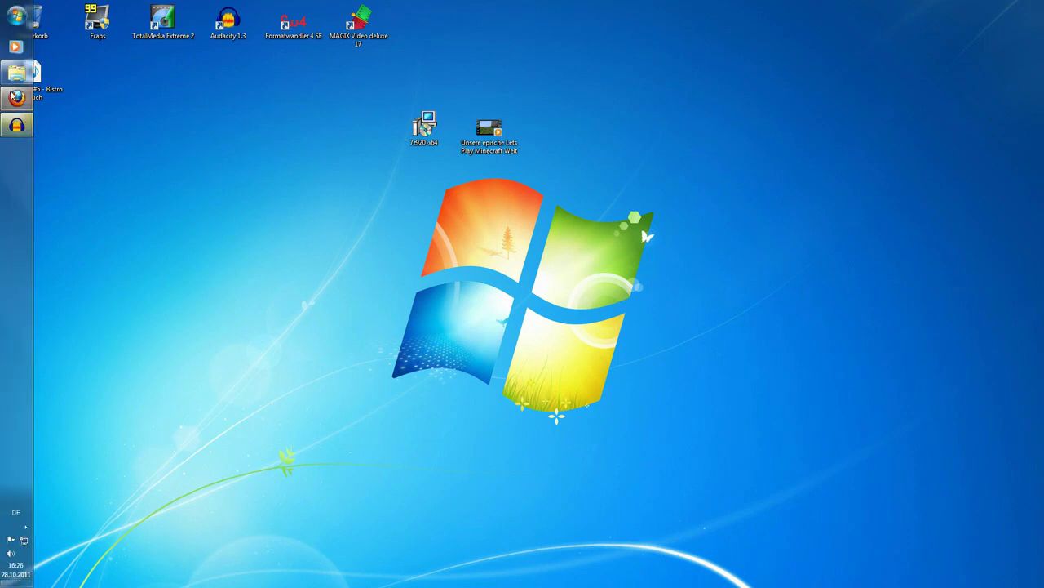
click(17, 97)
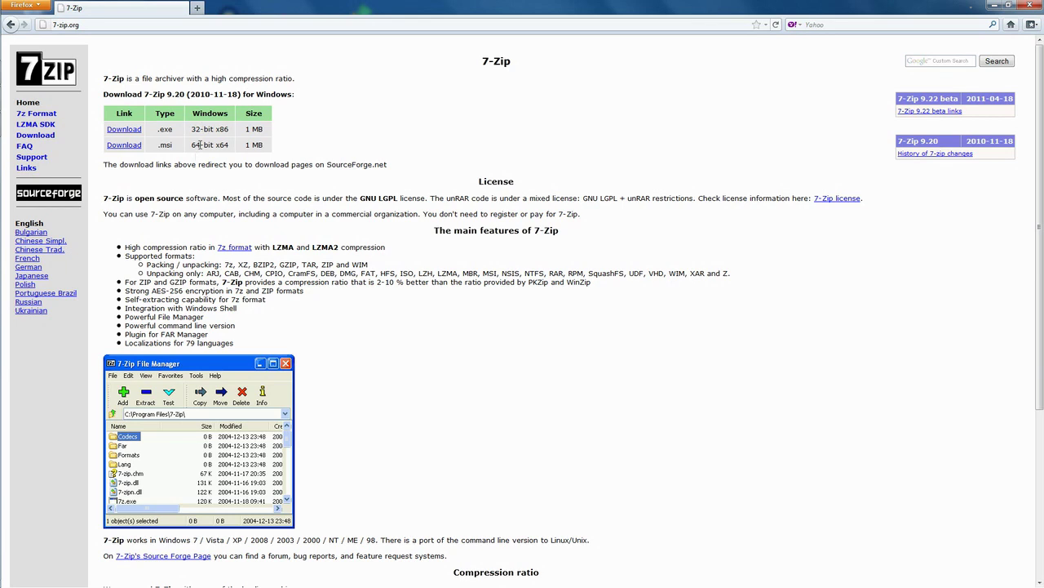
Check the computer's system type on the Control Panel's System page, close it, and minimize the browser.
click(17, 15)
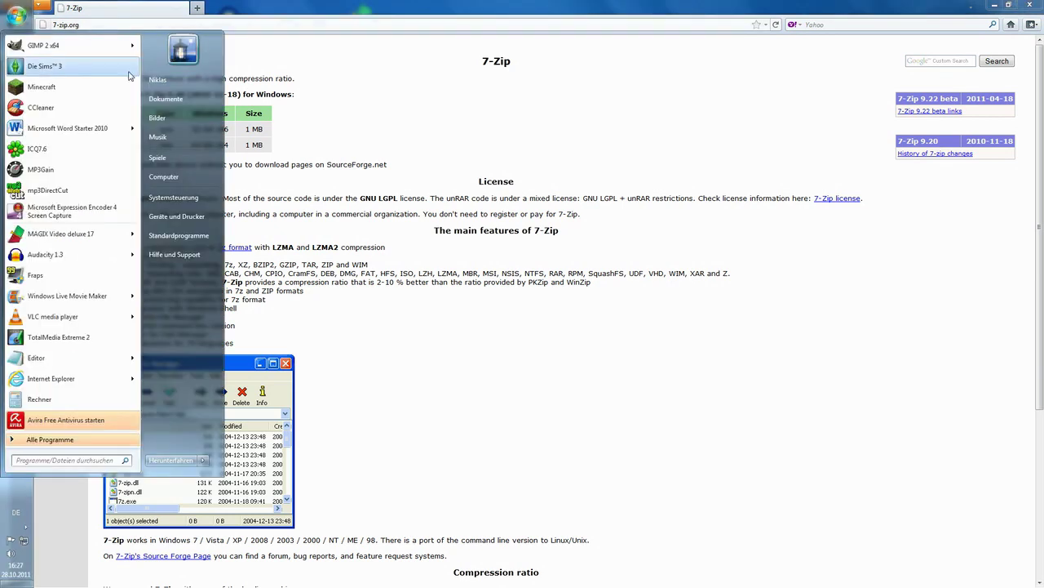
click(173, 198)
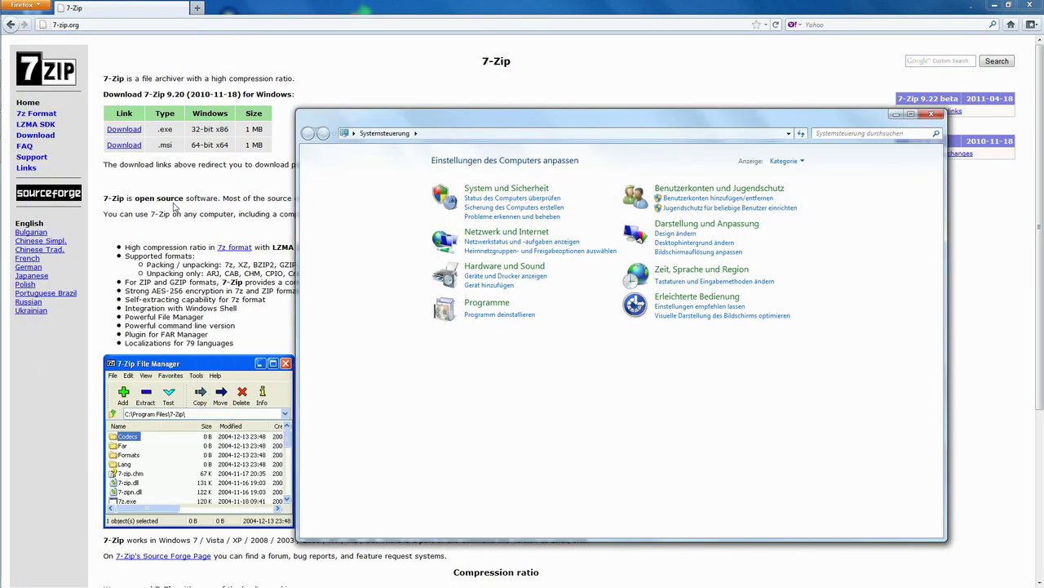
click(508, 193)
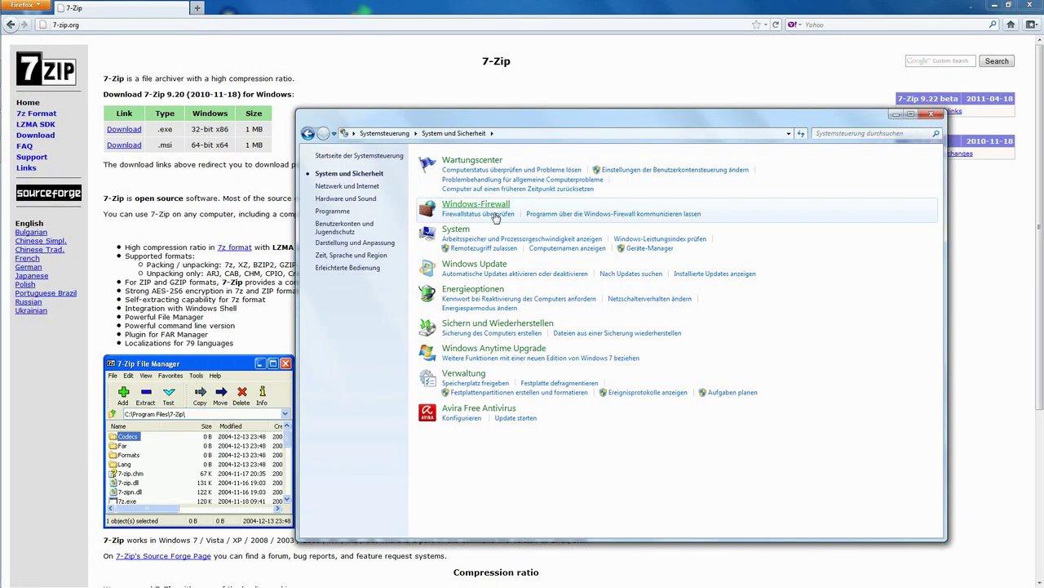
click(455, 231)
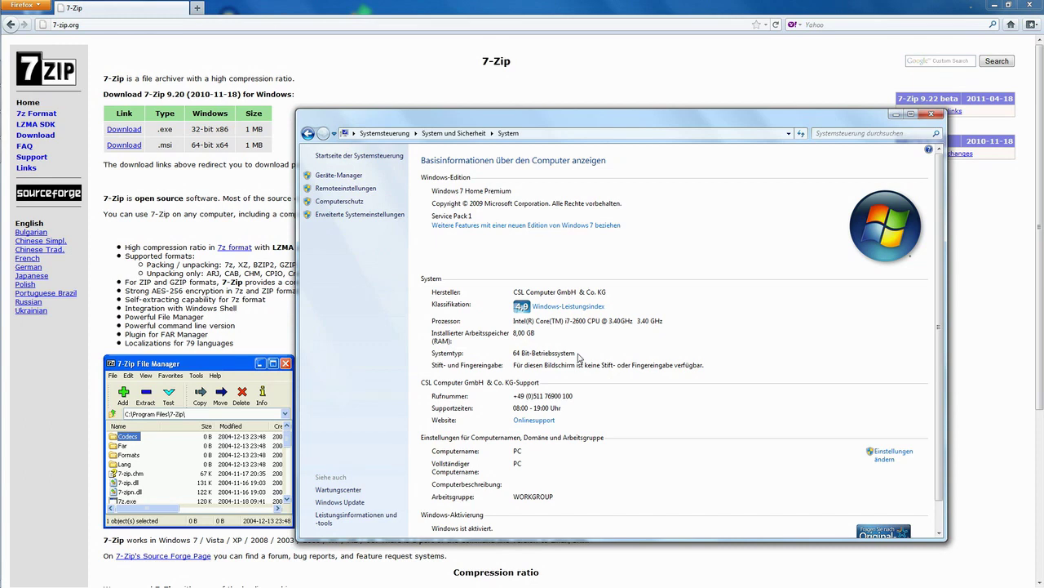
click(921, 115)
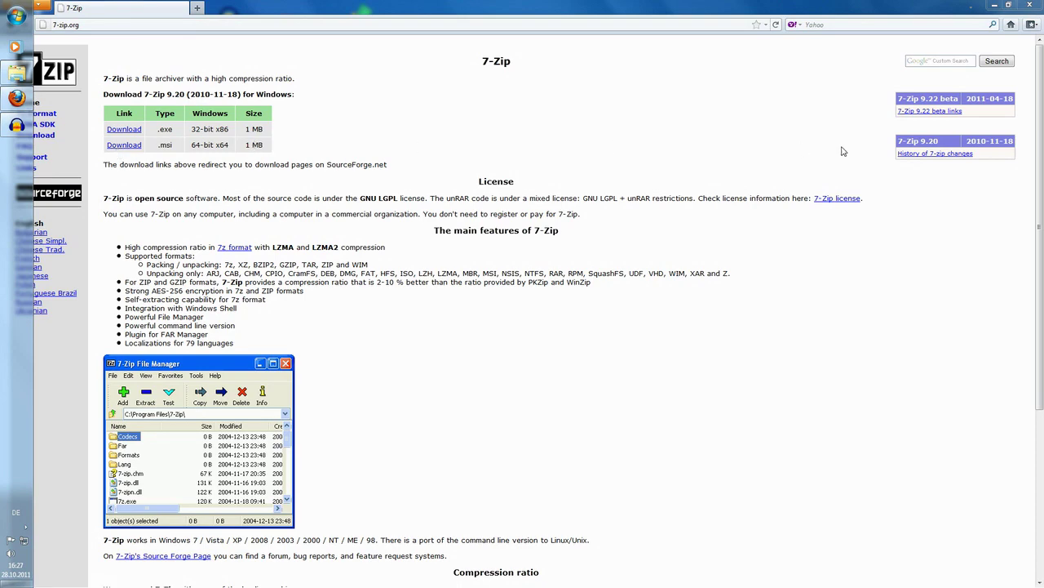
click(994, 6)
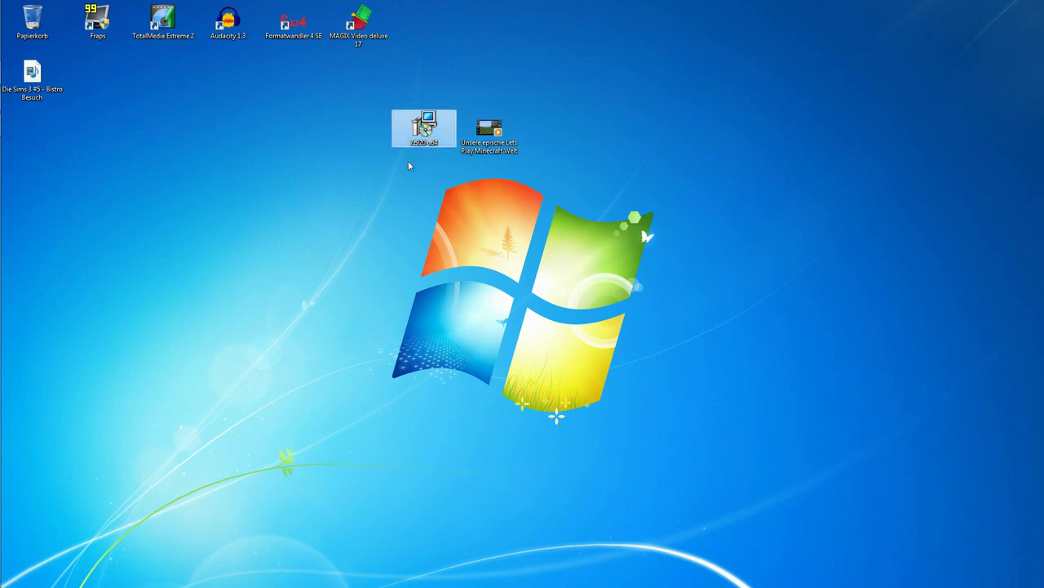
Try launching the 7z920-x64 installer from the desktop and cancel at the security warning.
double_click(424, 127)
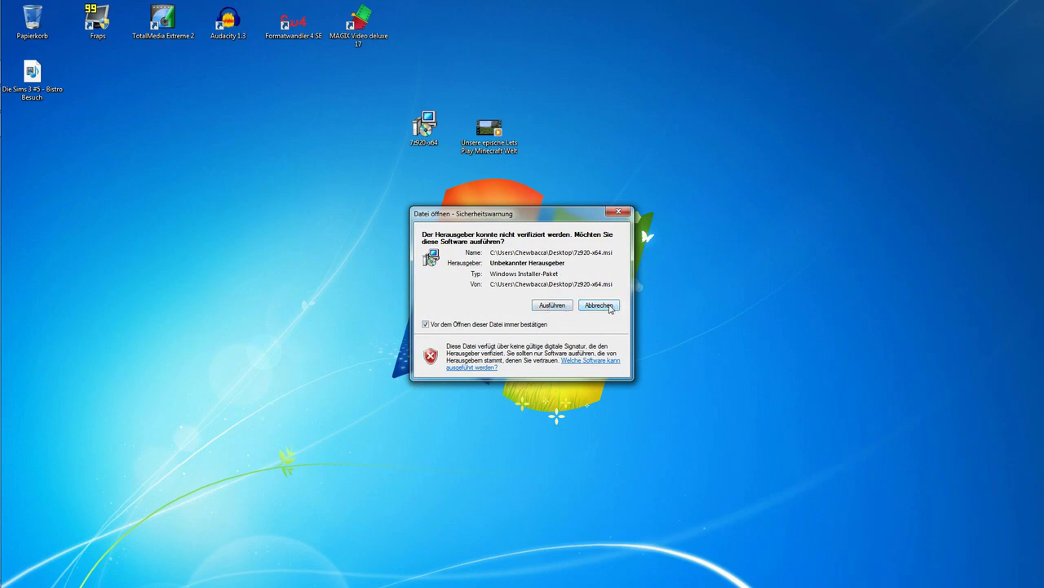
click(609, 308)
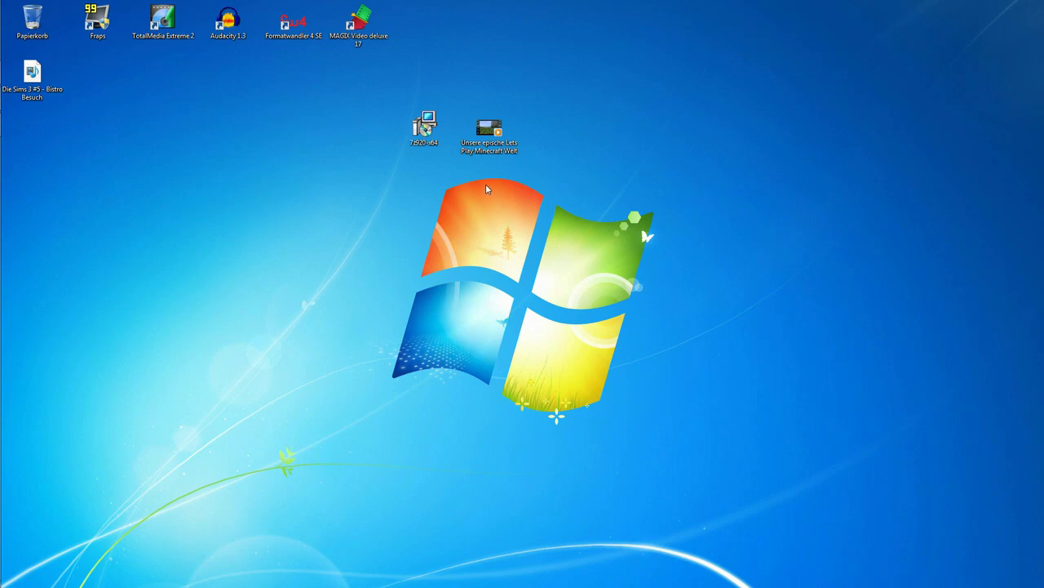
Open 7-Zip's add-to-archive dialog for the video "Unsere epische Lets Play Minecraft Welt" on the desktop.
right_click(487, 140)
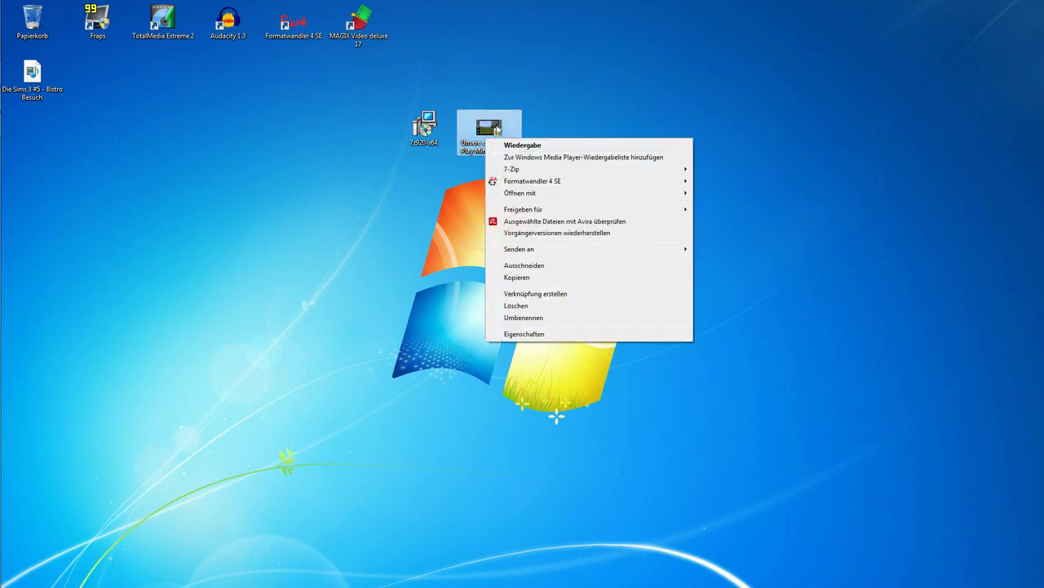
mouse_move(499, 173)
mouse_move(669, 172)
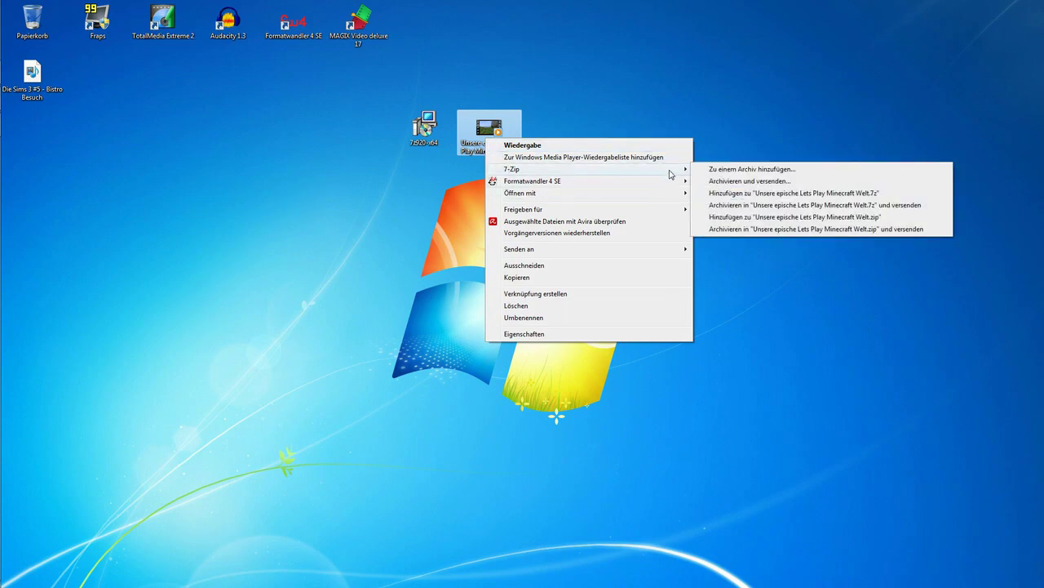
click(807, 172)
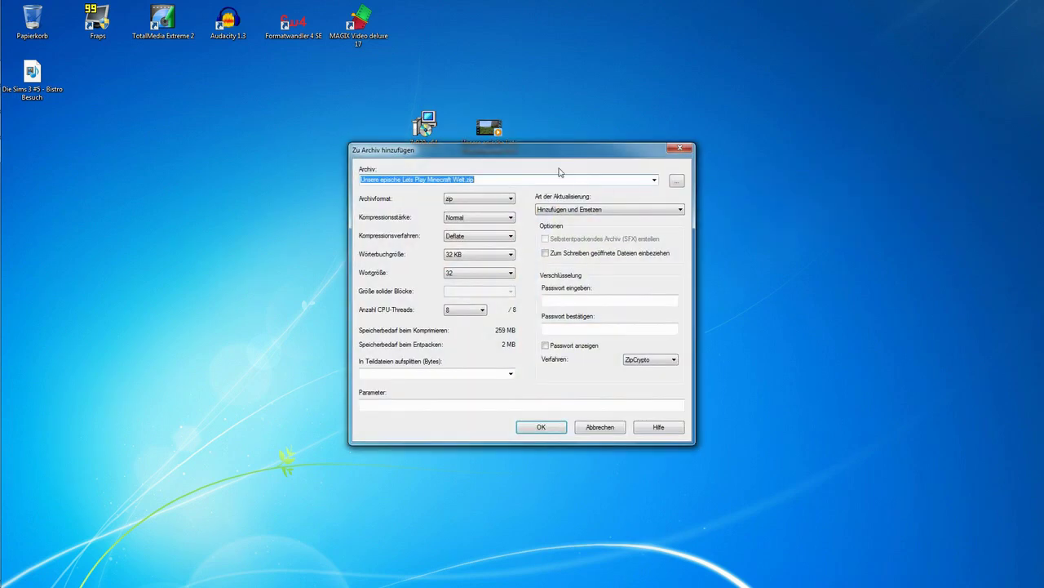
mouse_move(539, 151)
mouse_down()
mouse_move(610, 143)
mouse_move(530, 156)
mouse_up()
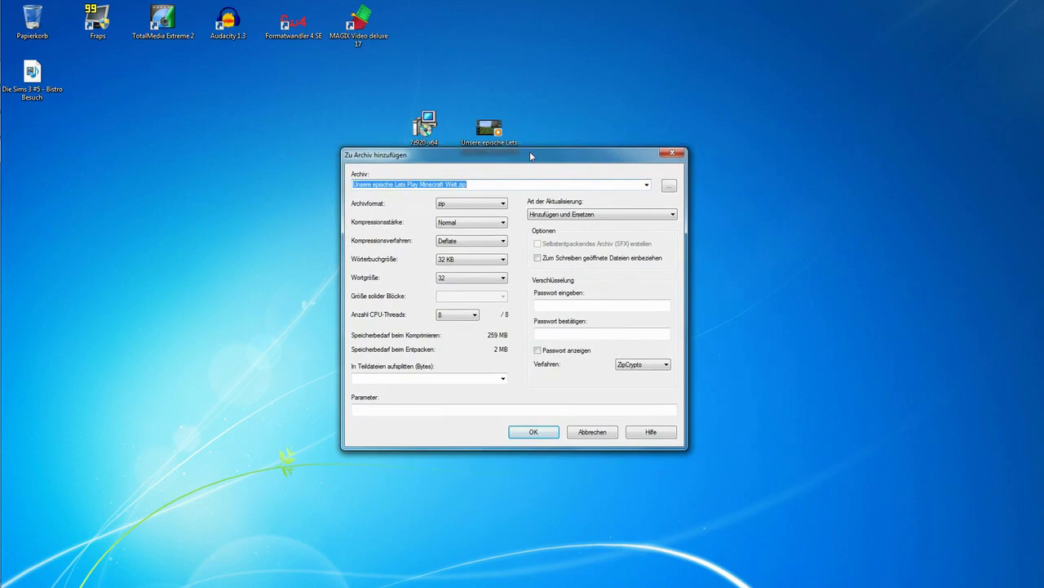
Review the archive's name and save location, and select zip as the archive format.
click(491, 186)
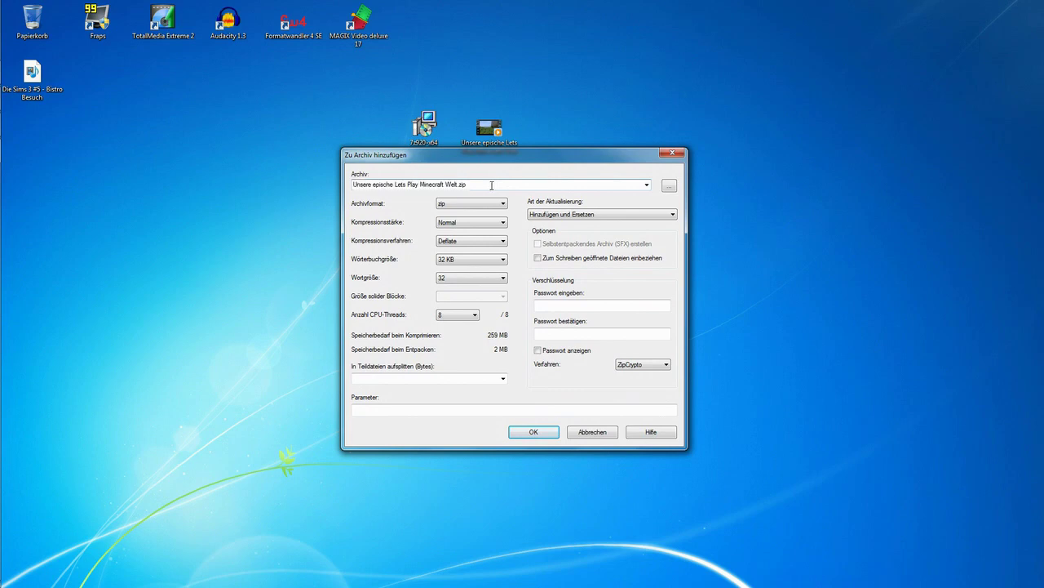
click(669, 188)
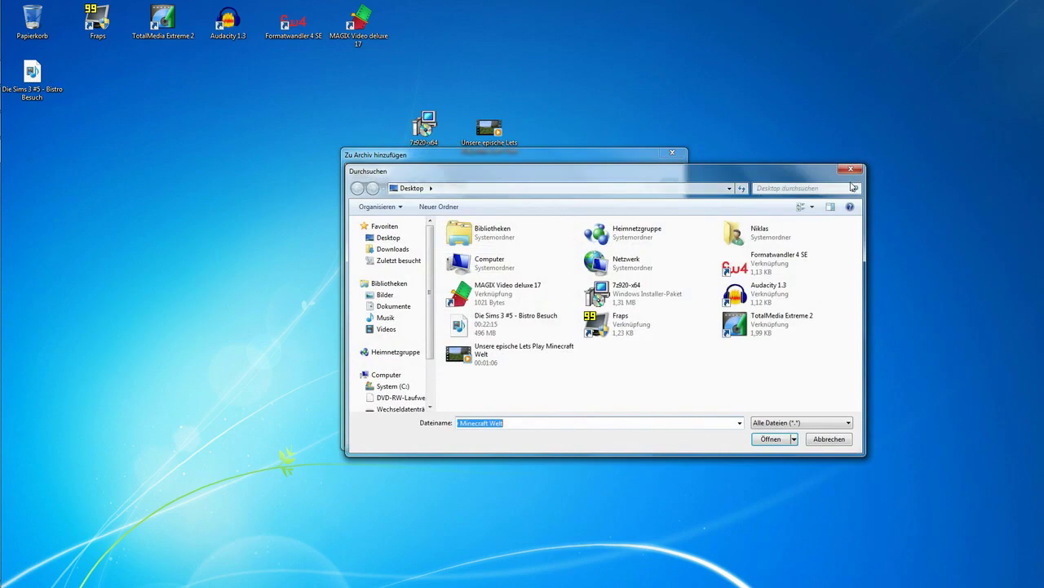
click(853, 168)
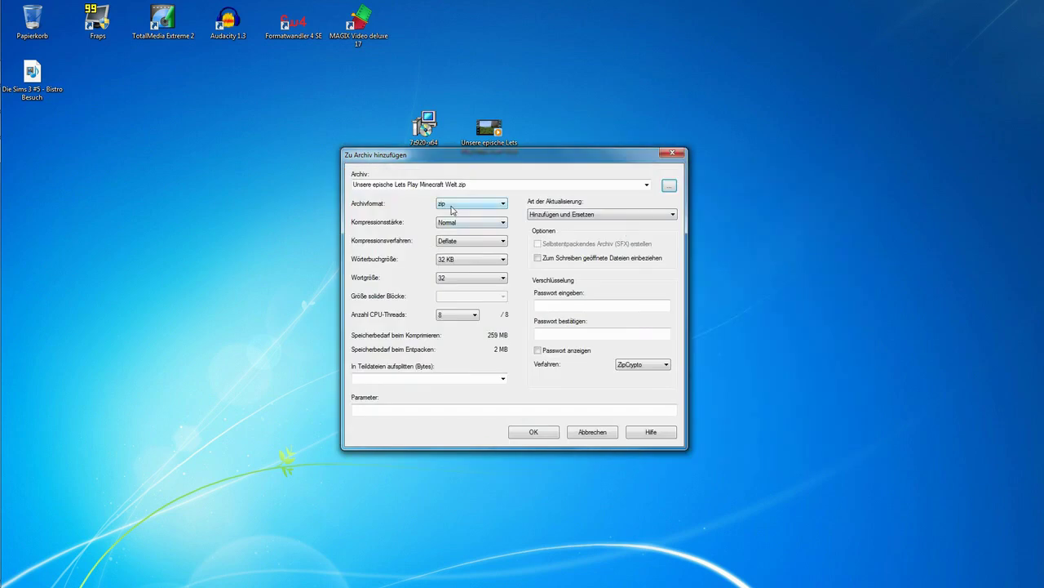
click(452, 205)
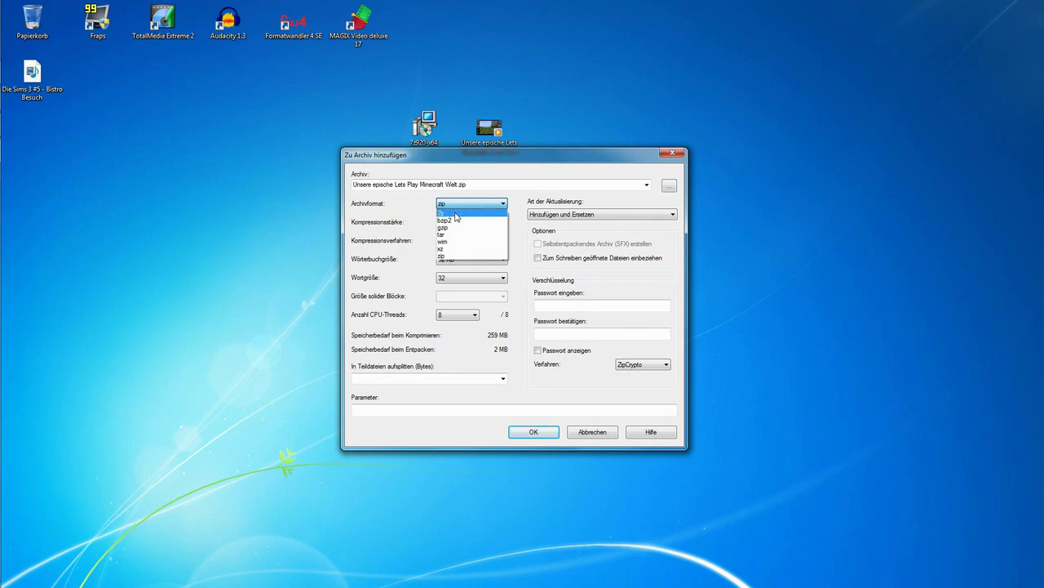
click(446, 255)
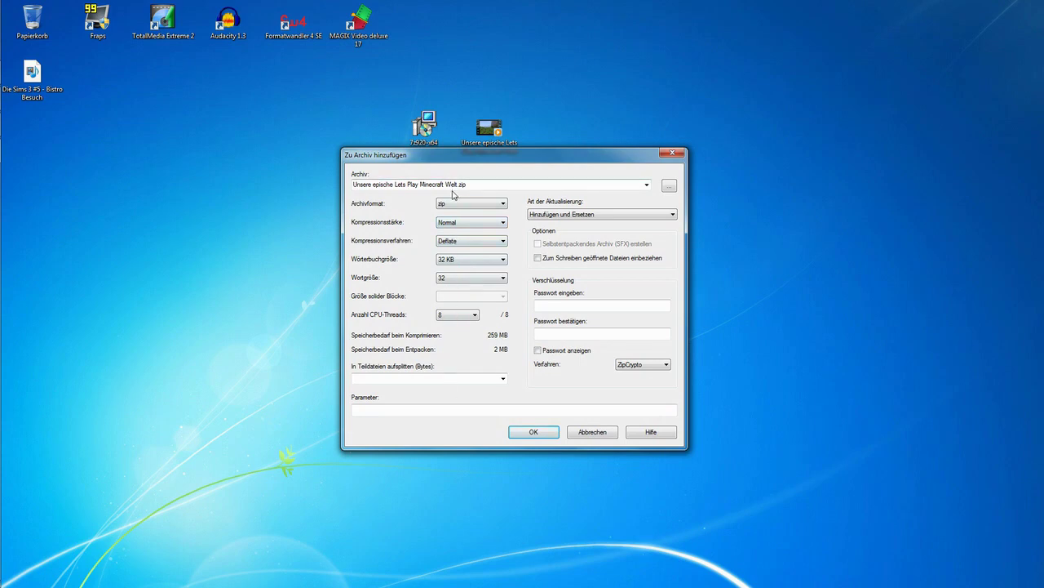
Encrypt the archive with ZipCrypto, entering and confirming the archive password and showing it in plain text.
click(567, 304)
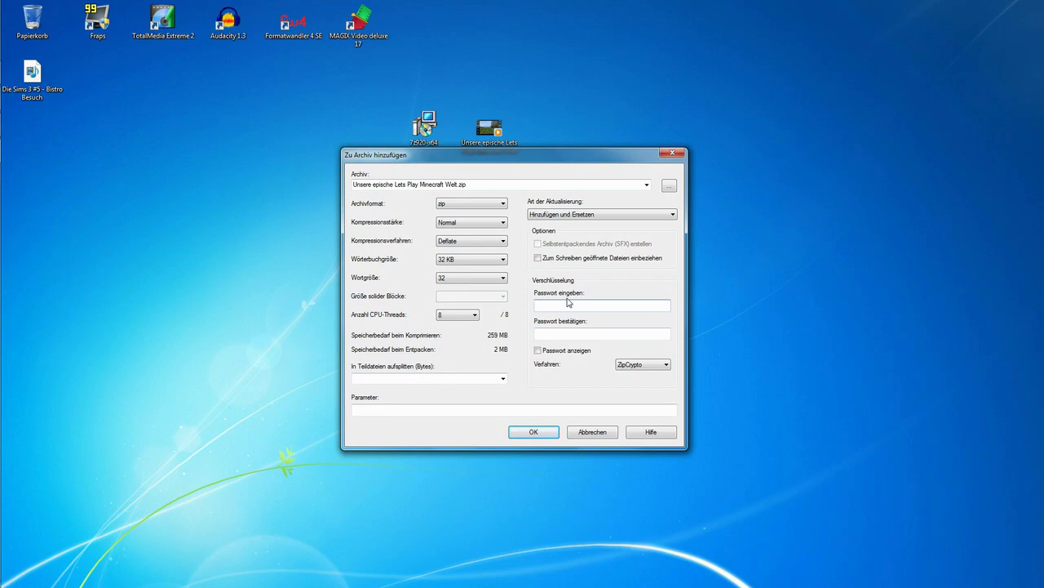
text(***)
click(572, 336)
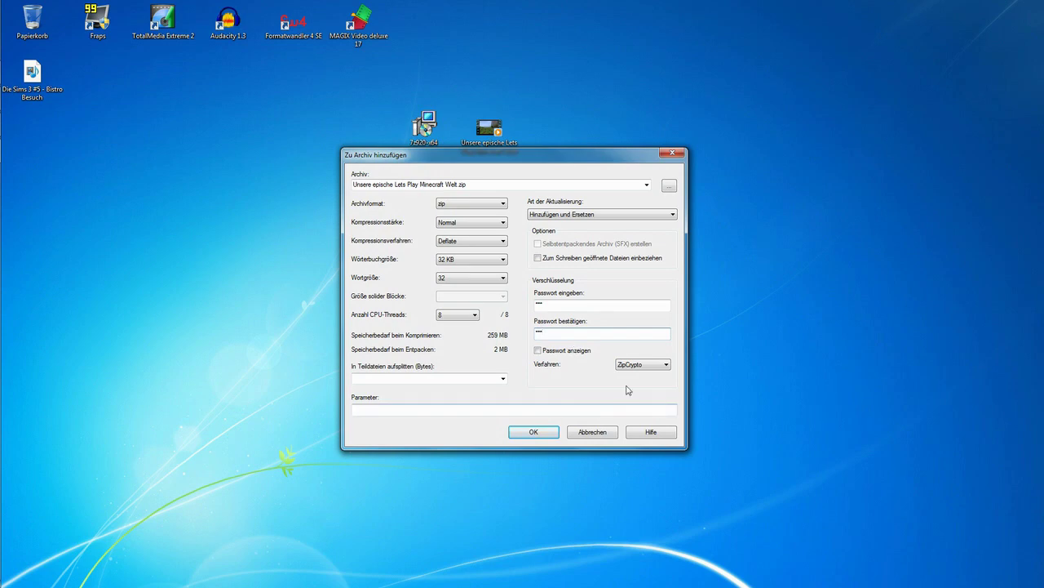
click(641, 365)
click(640, 373)
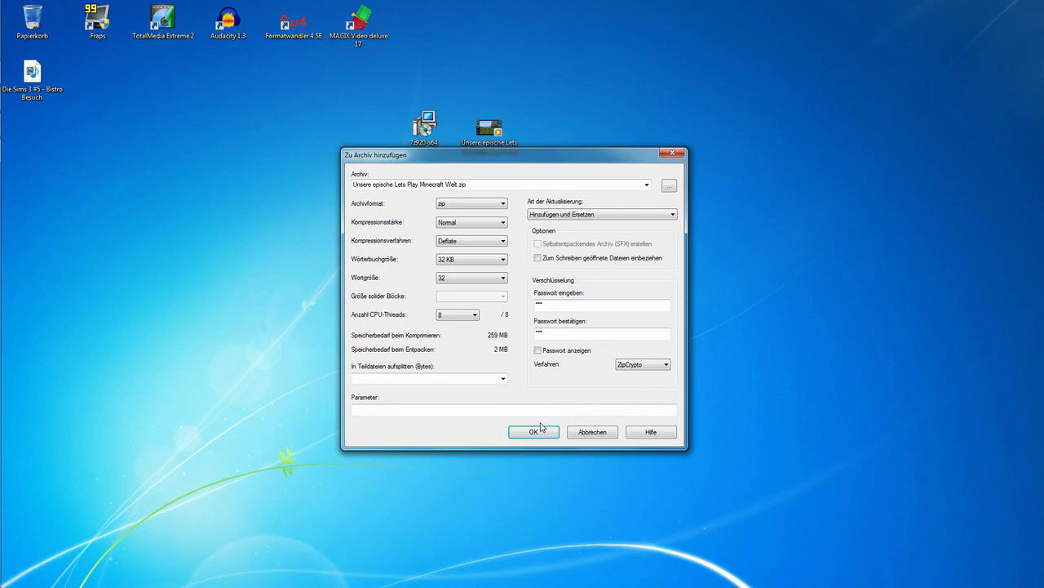
click(537, 351)
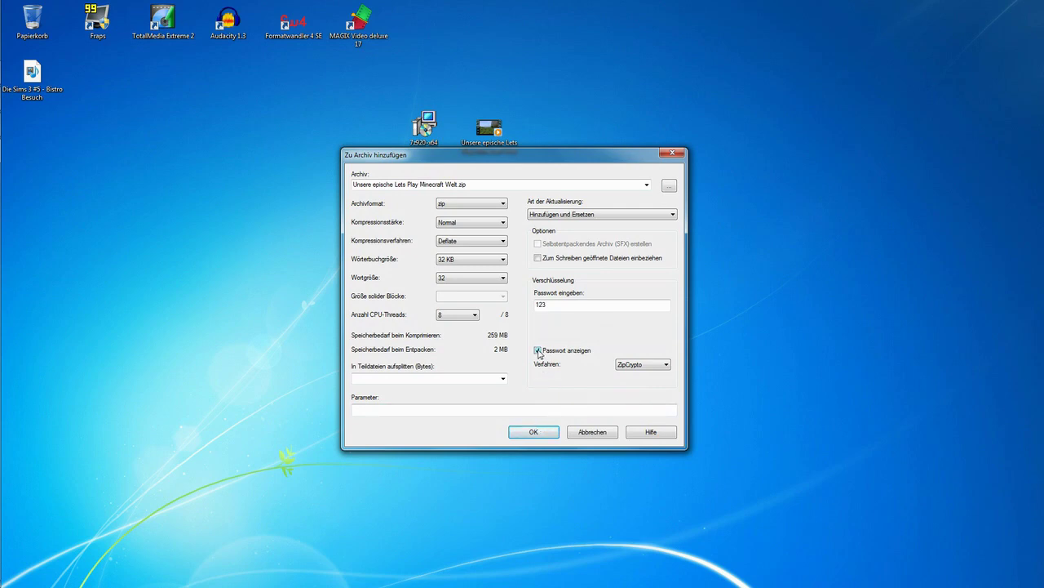
Create the zip archive and place it beside the original video on the desktop.
click(531, 432)
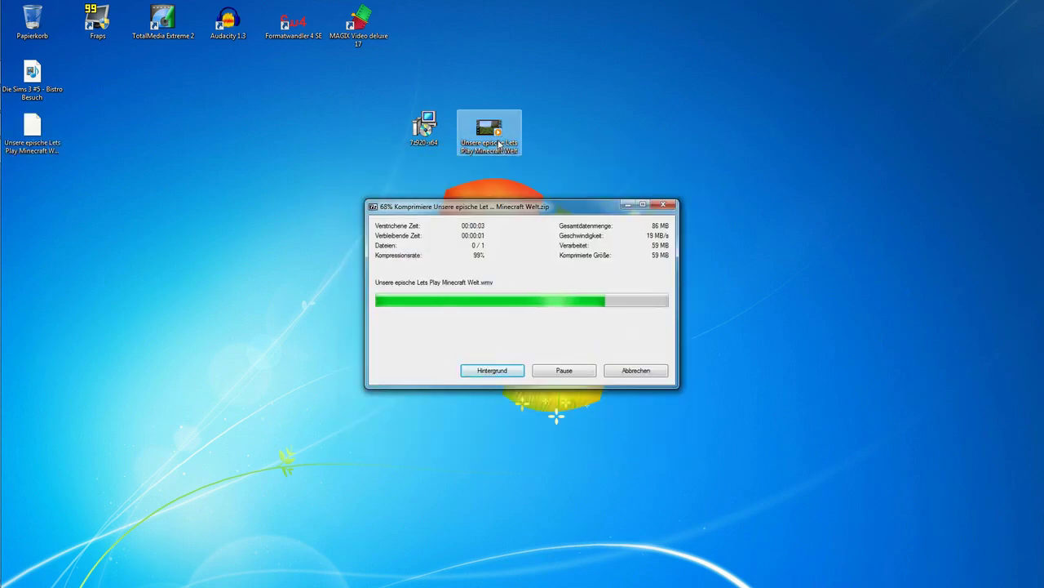
drag(31, 134, 555, 129)
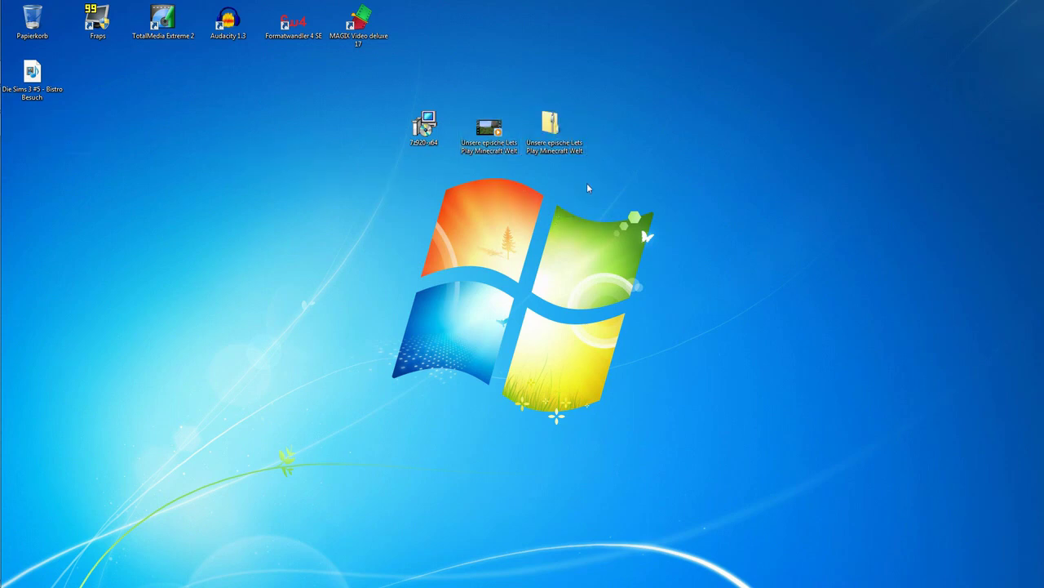
Open the zip archive and try to play the protected video without a password, then close the archive window.
double_click(531, 129)
double_click(361, 169)
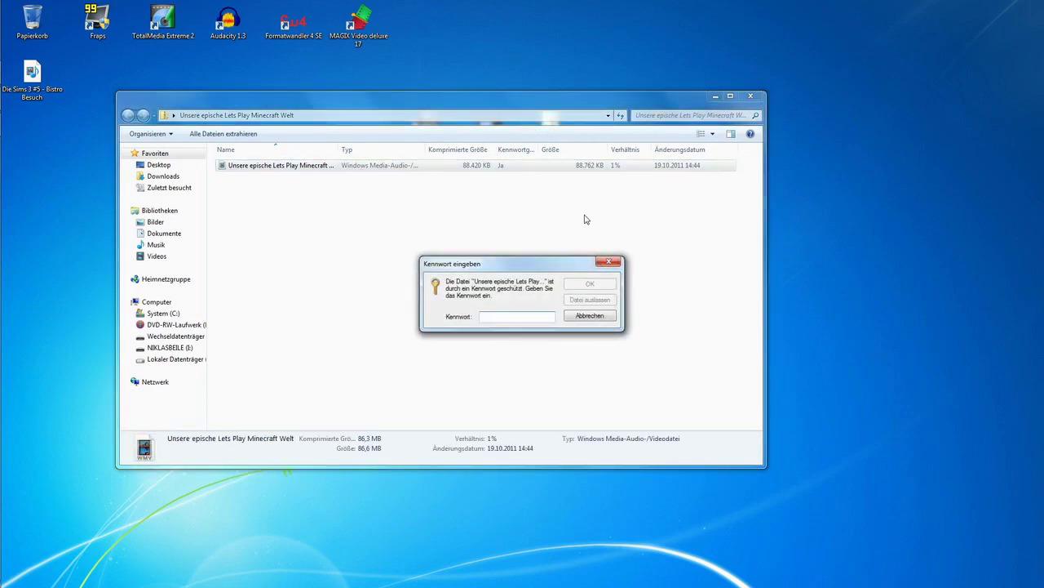
click(610, 261)
double_click(305, 168)
click(600, 318)
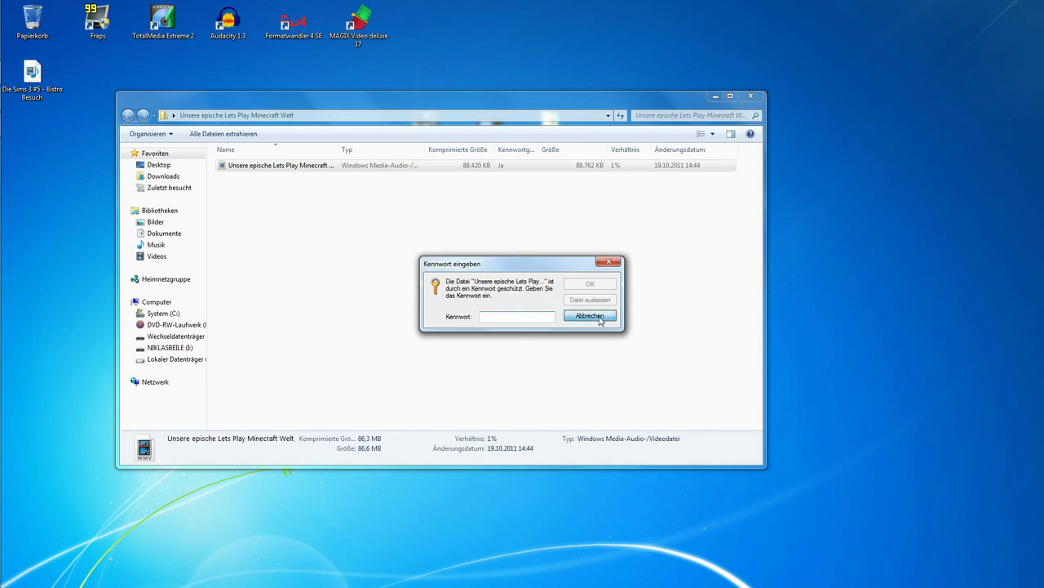
click(751, 96)
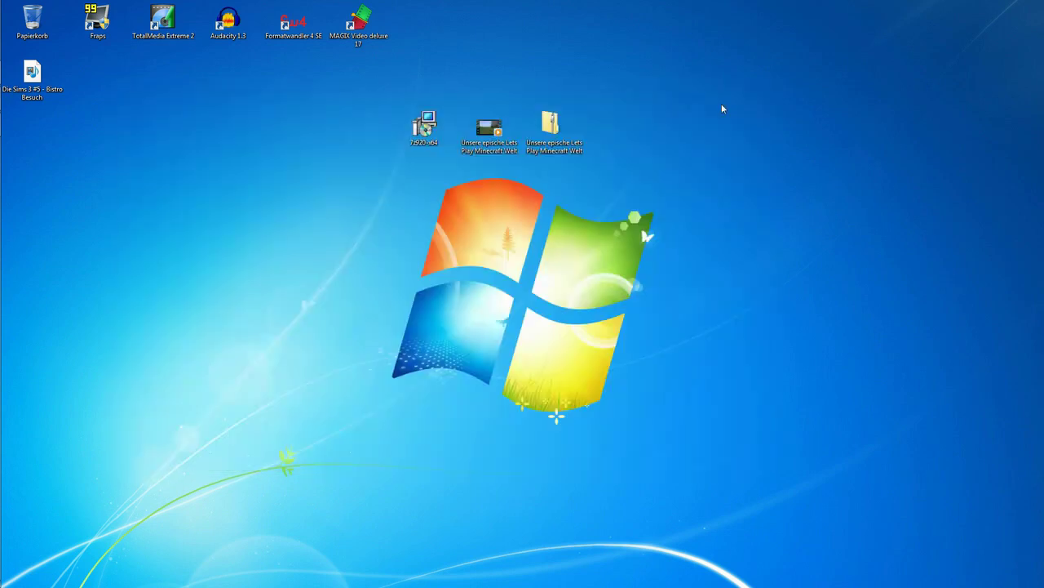
right_click(552, 149)
mouse_move(585, 193)
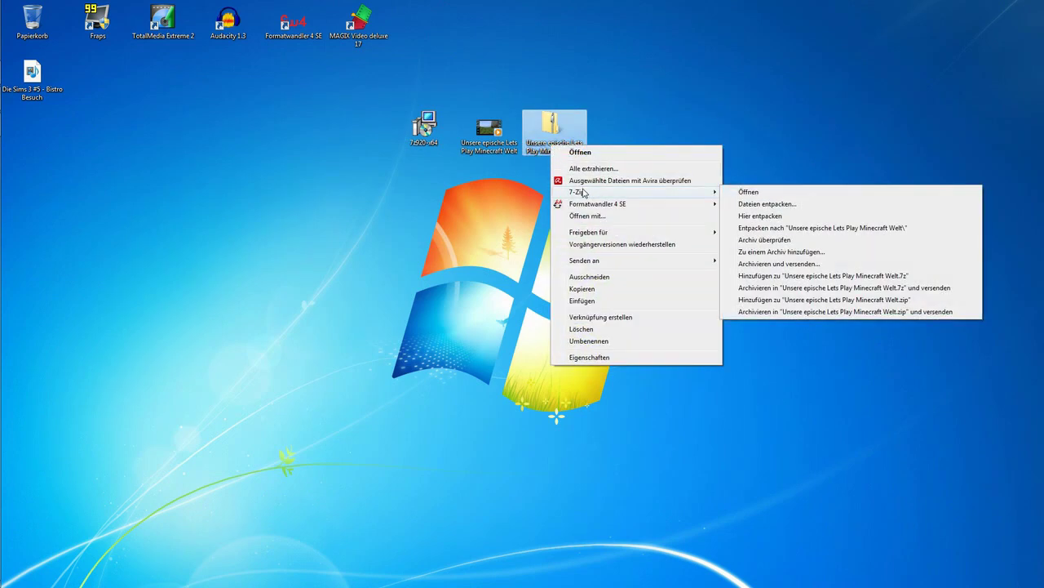
click(643, 125)
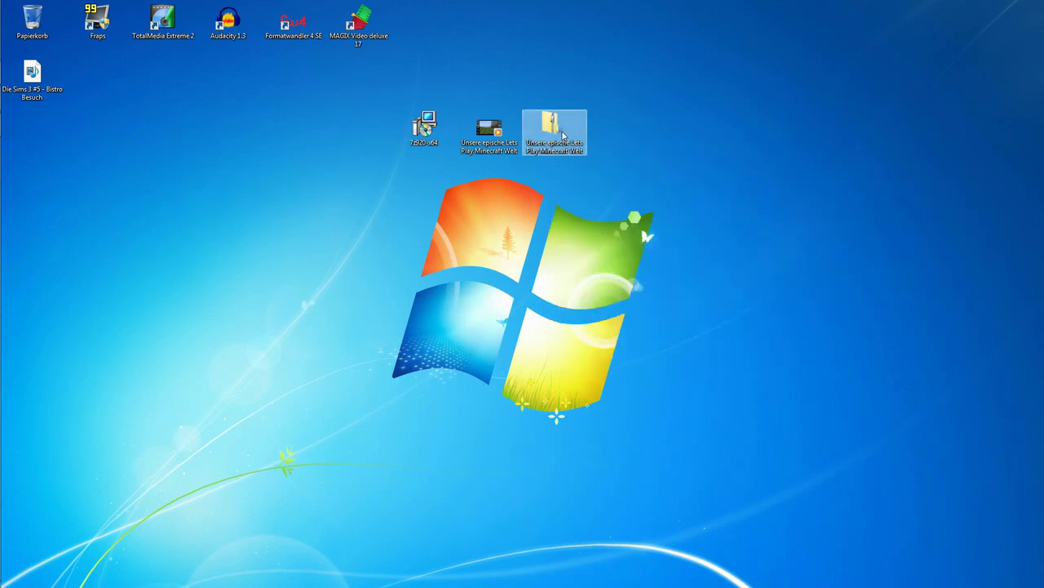
Try extracting the zip archive onto the desktop, move the original video to the Recycle Bin, and cancel the overwrite request.
right_click(562, 134)
mouse_move(625, 181)
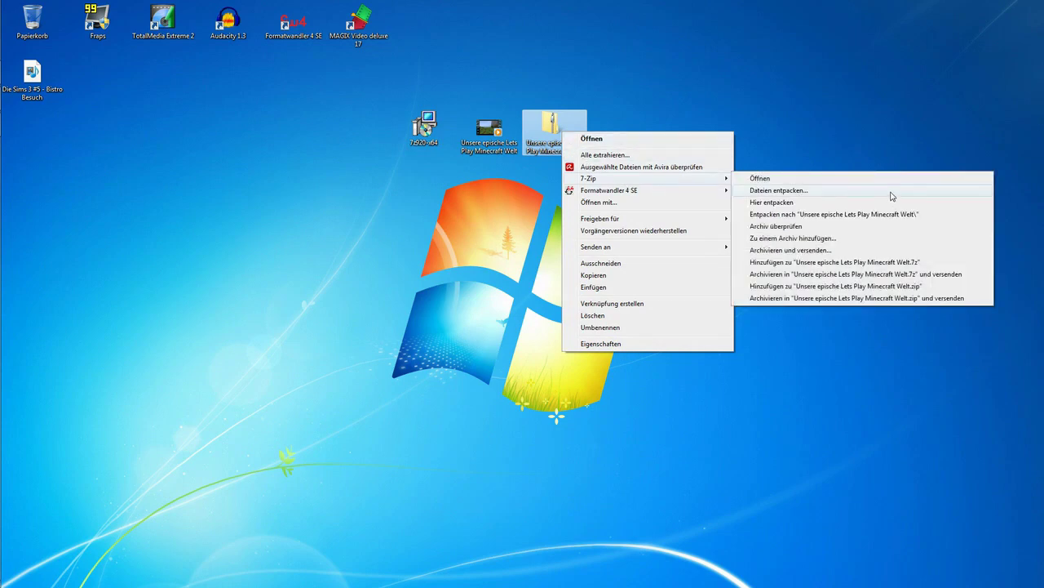
click(745, 204)
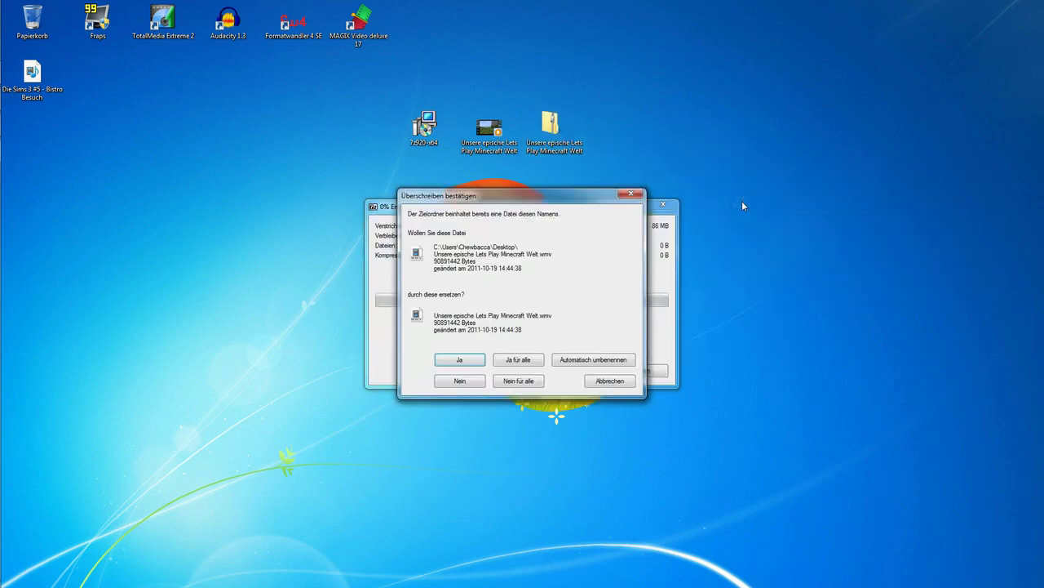
drag(522, 200, 622, 165)
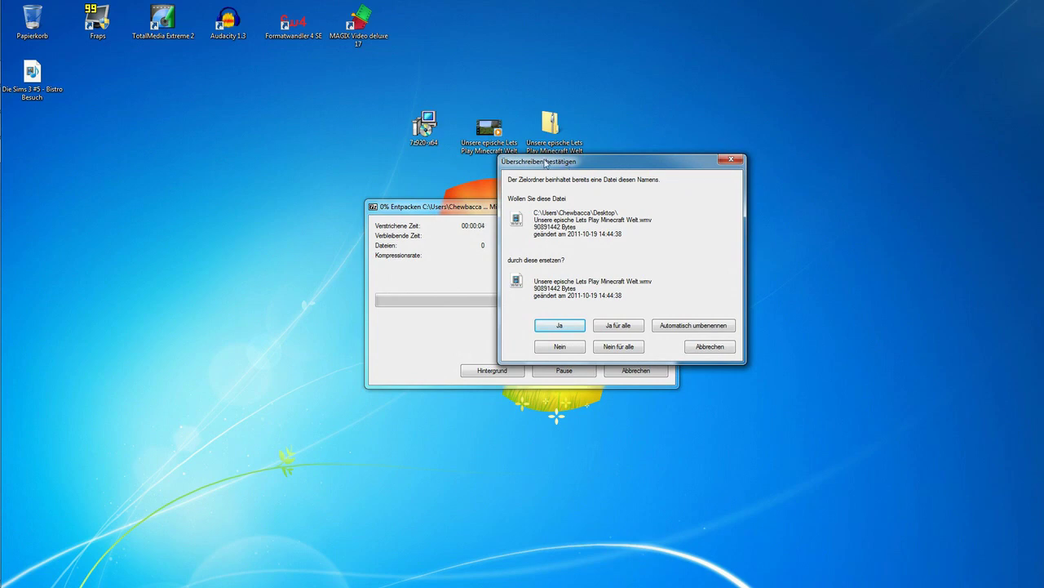
drag(481, 124, 33, 25)
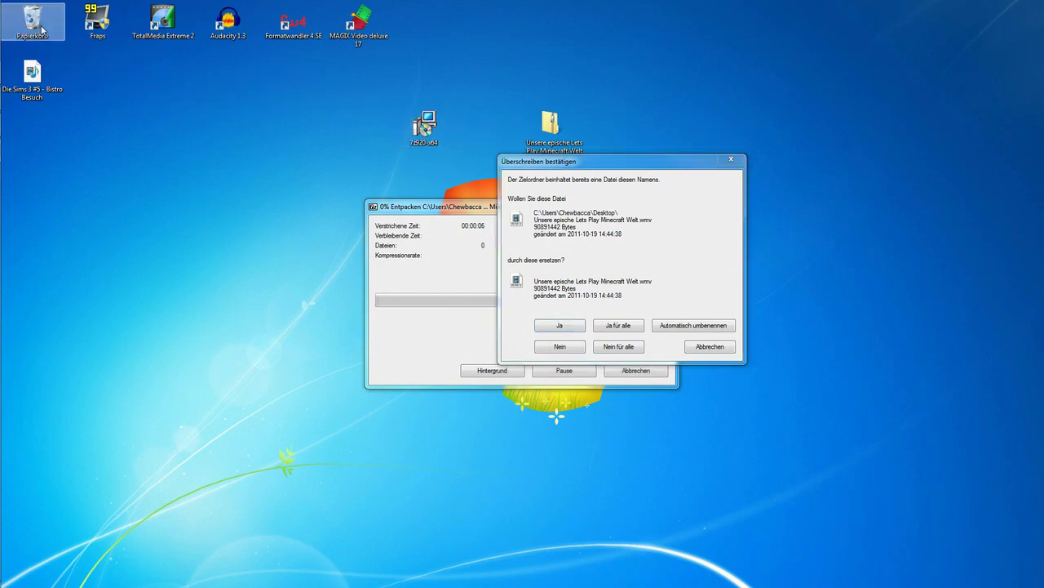
click(706, 346)
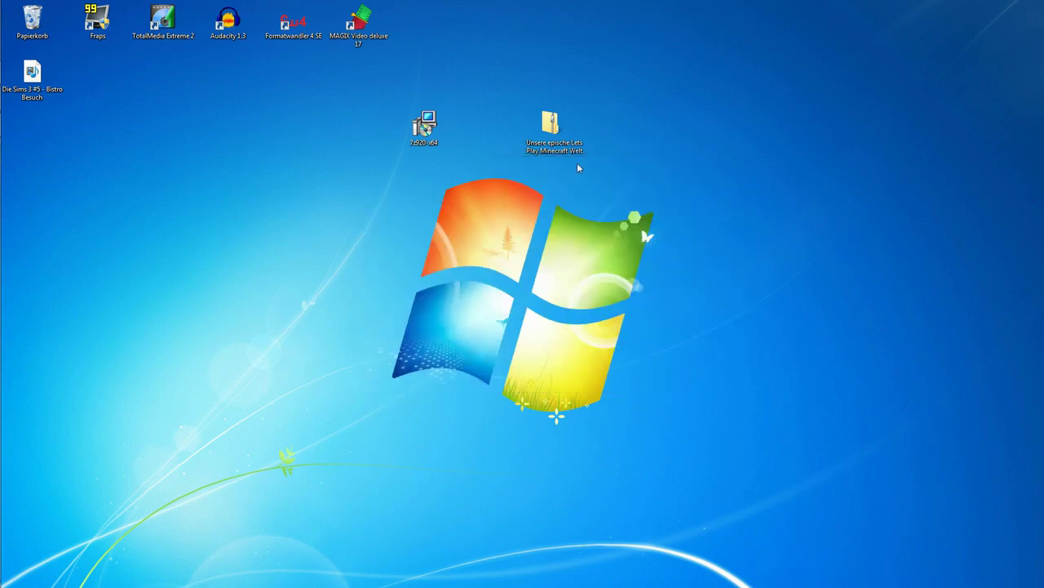
Extract the zip archive onto the desktop with 7-Zip using the archive password, and place the extracted video beside the archive.
right_click(559, 136)
mouse_move(655, 183)
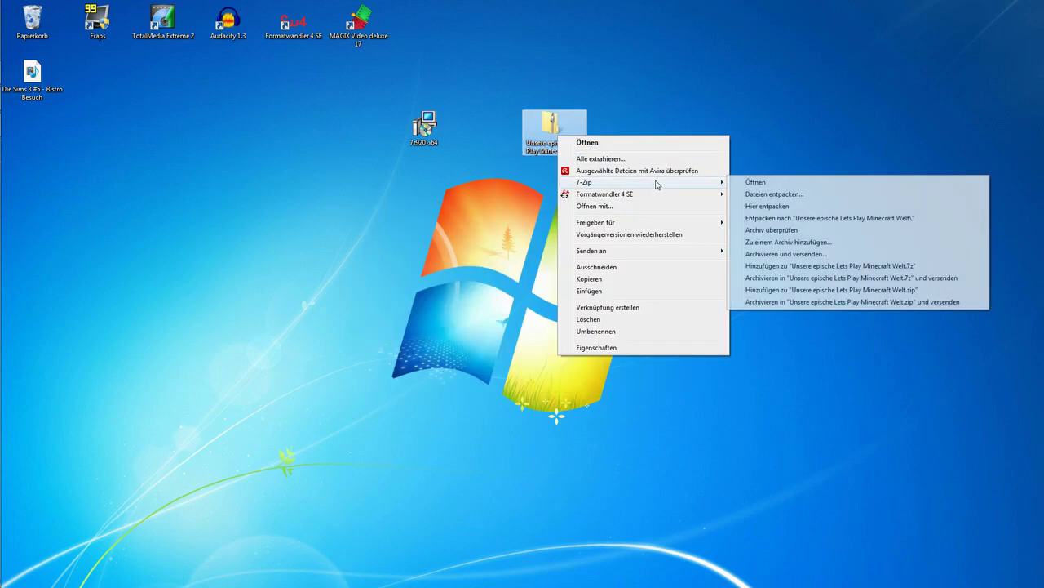
click(769, 207)
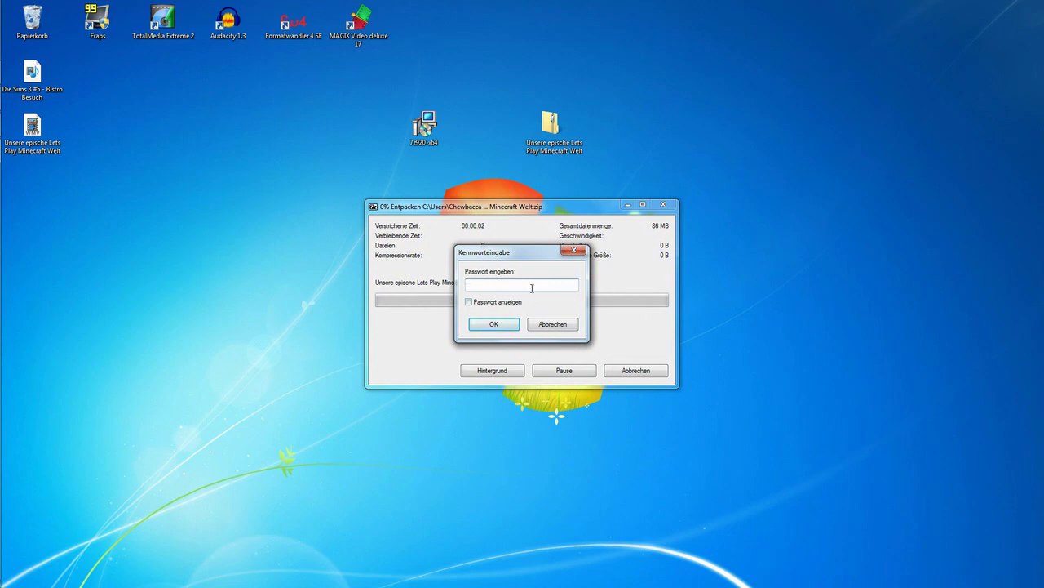
click(500, 304)
click(502, 324)
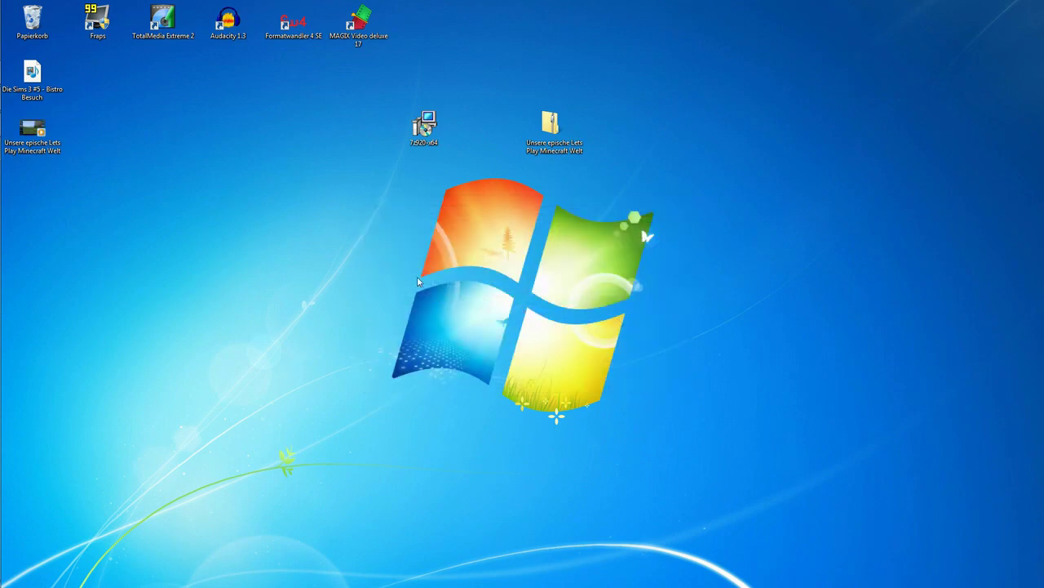
drag(33, 131, 490, 131)
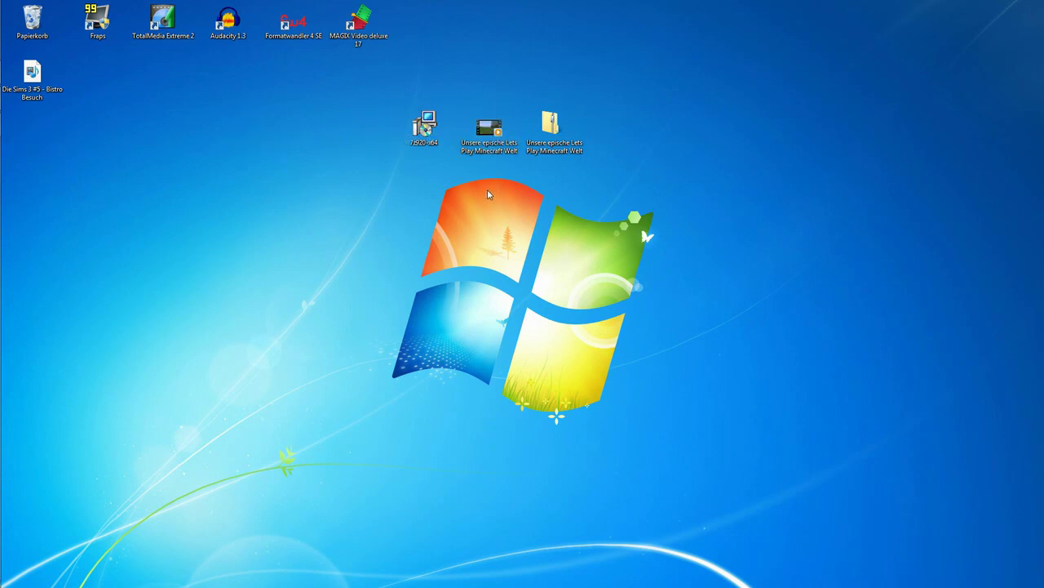
drag(376, 178, 835, 431)
drag(833, 426, 198, 300)
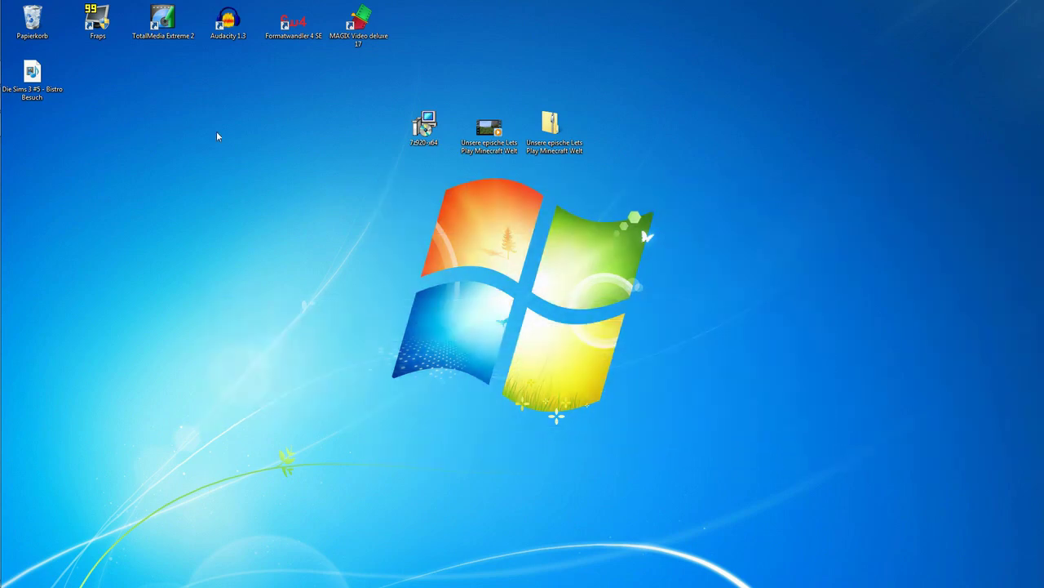